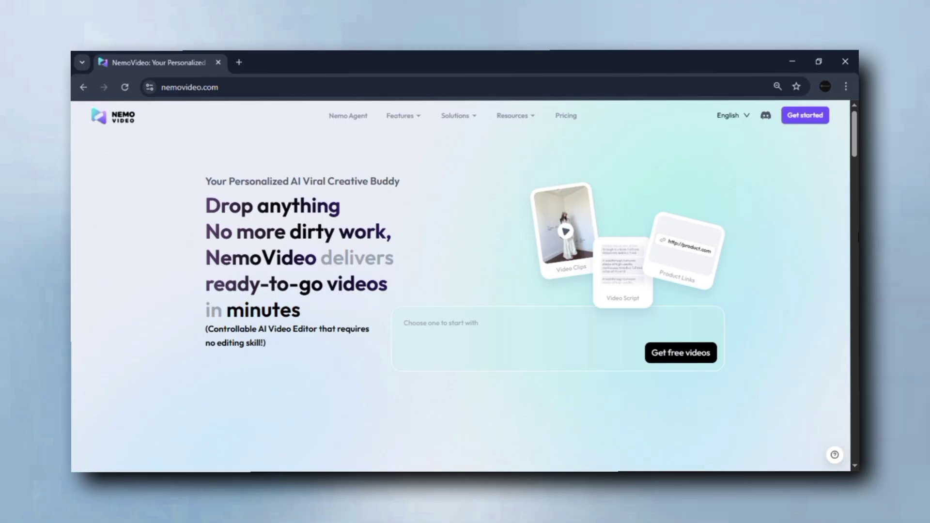
scroll(465, 291, "down", 3)
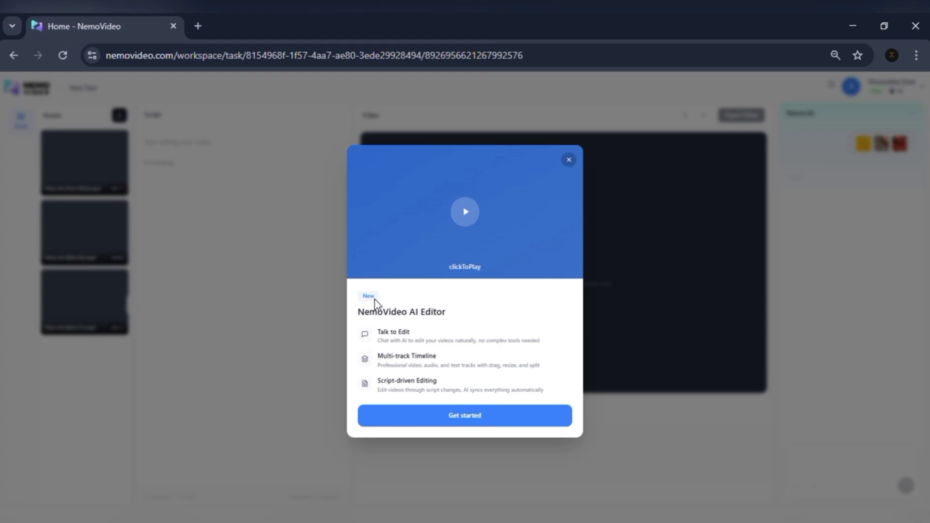
- Dismiss the welcome screen and pick reference Video 1 as inspiration for the Domino's ad
left_click(462, 416)
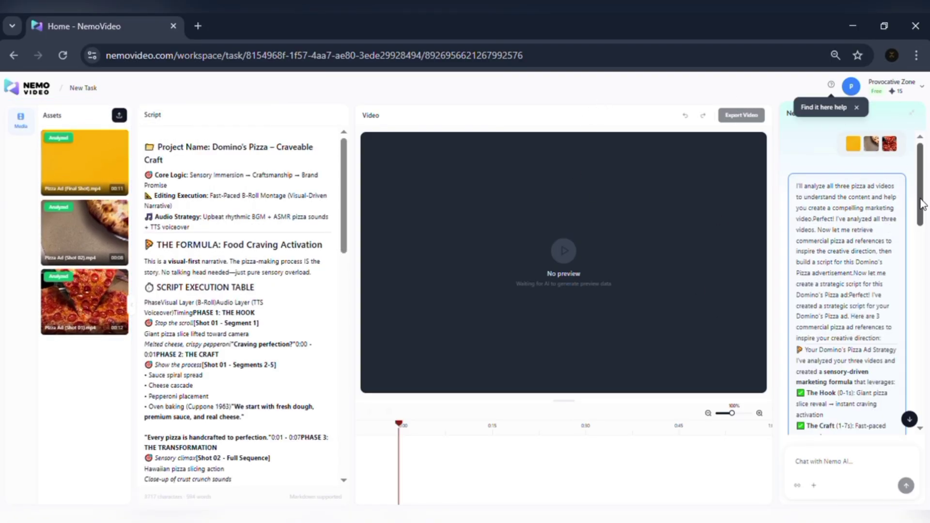
mouse_move(923, 203)
left_mouse_down()
mouse_move(920, 394)
mouse_move(924, 363)
left_mouse_up()
left_click(835, 273)
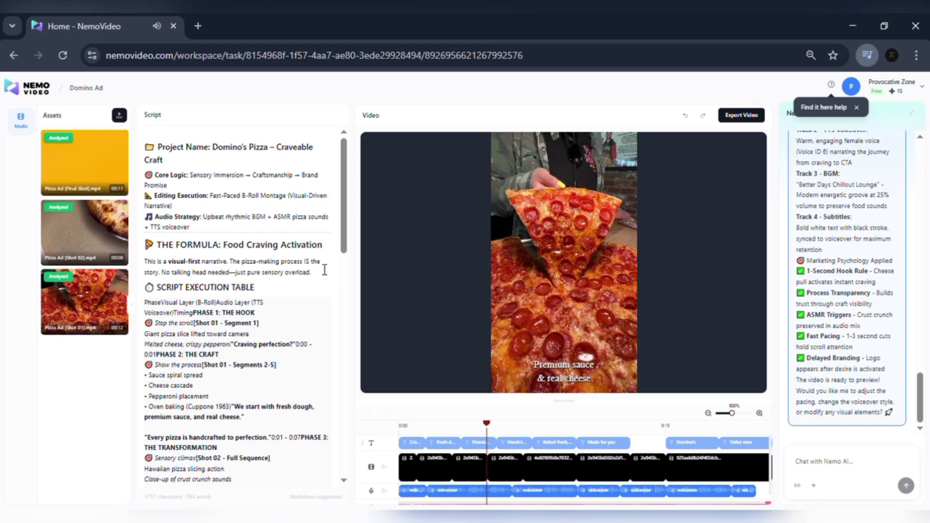
left_click_drag(343, 240, 339, 428)
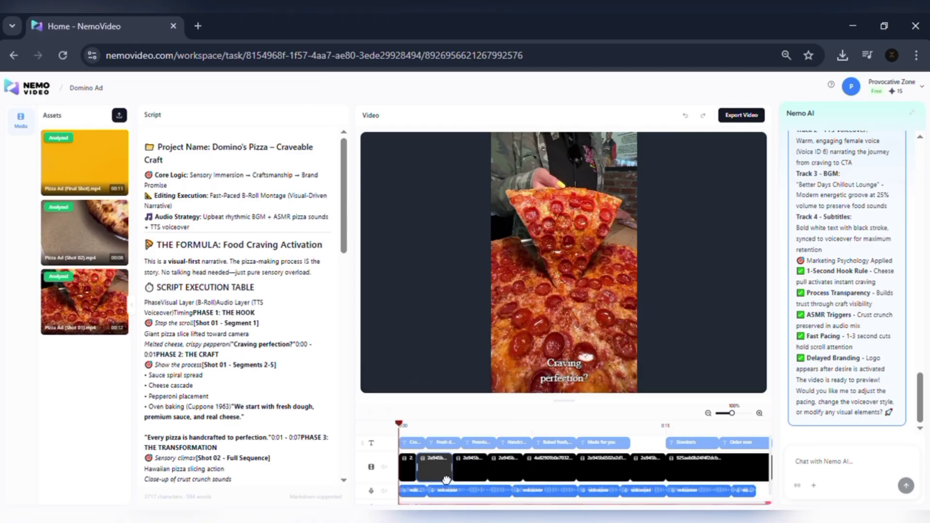
- Select the Fresh dough clip and send Nemo AI a request to sharpen hook, pacing and persuasiveness
left_click(446, 479)
left_click(834, 464)
type("sharpen the hook, improve pacing, change the tone or make the video more persuasive")
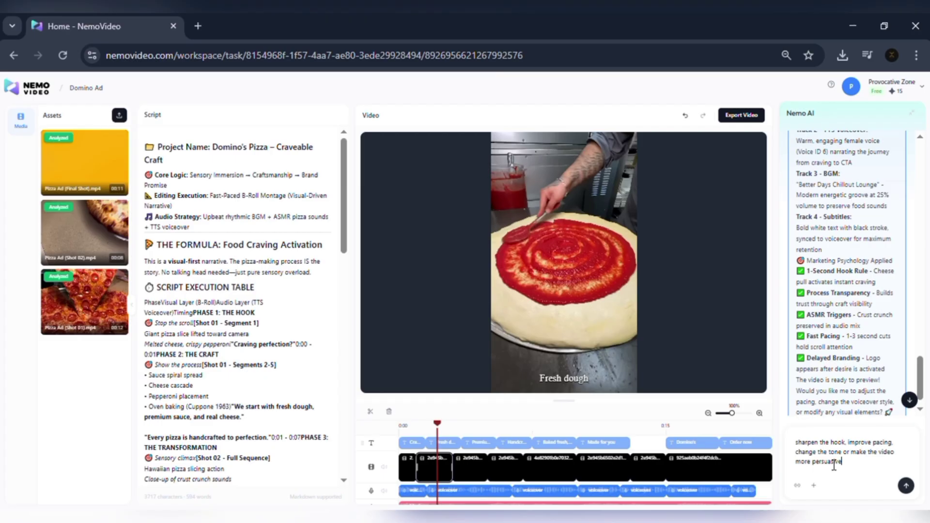
left_click(907, 486)
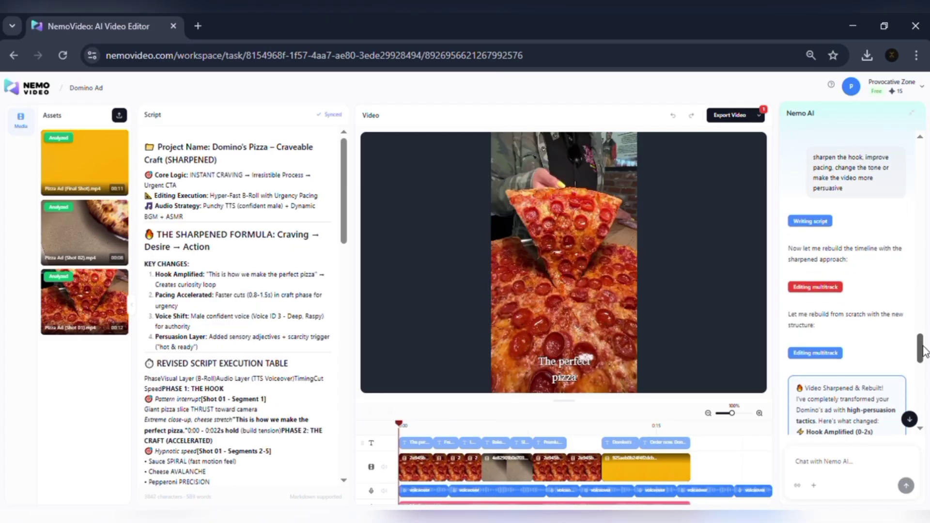
scroll(923, 380, "down", 5)
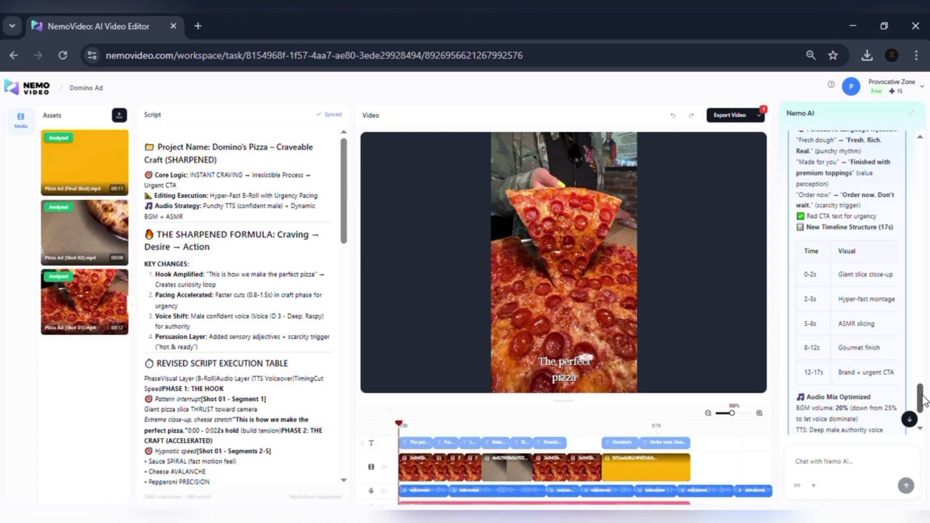
left_click(370, 380)
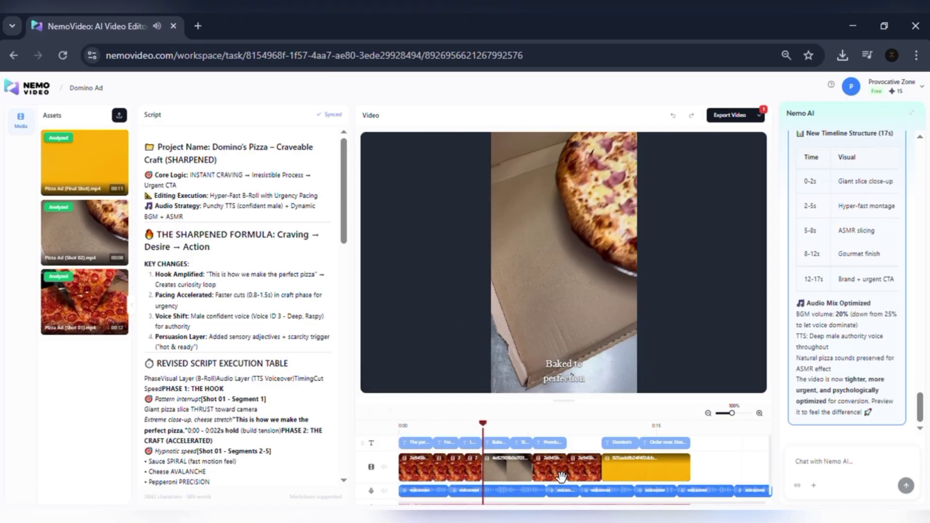
left_click(732, 115)
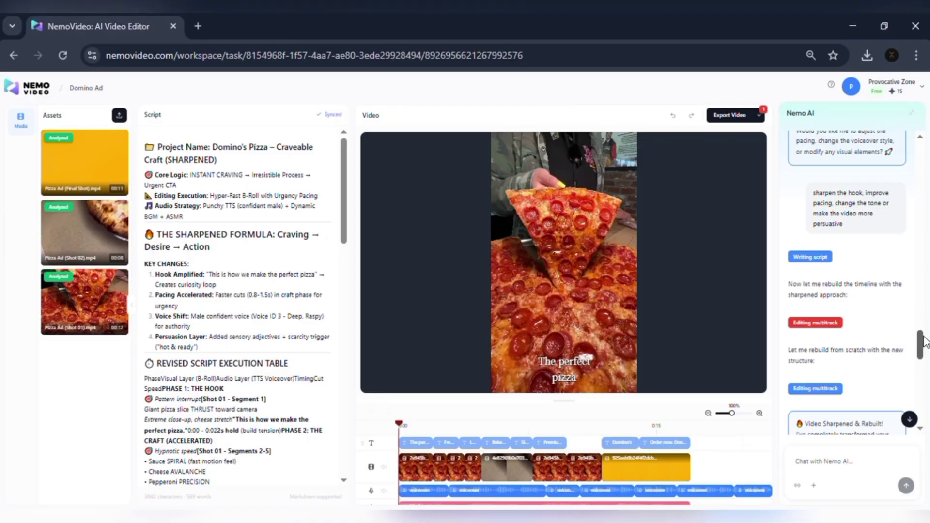
left_click_drag(923, 347, 923, 411)
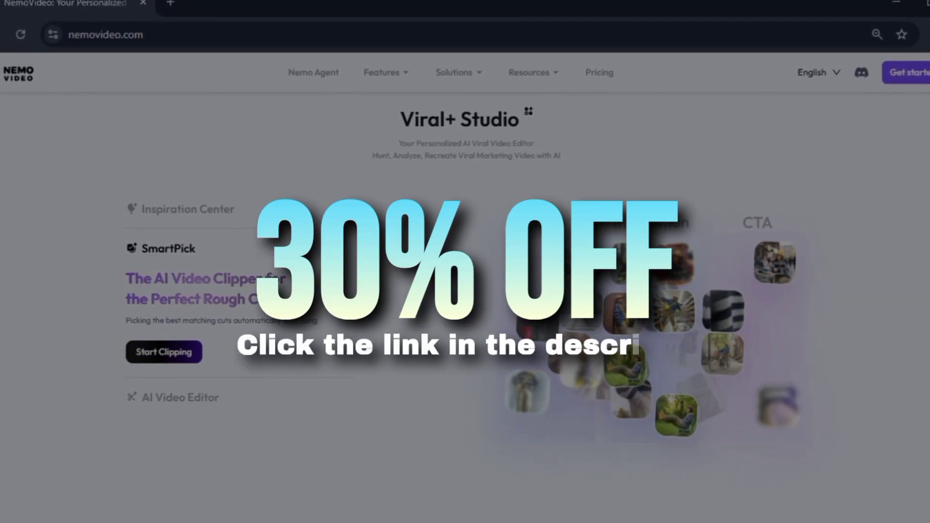
scroll(465, 291, "down", 3)
scroll(465, 290, "down", 3)
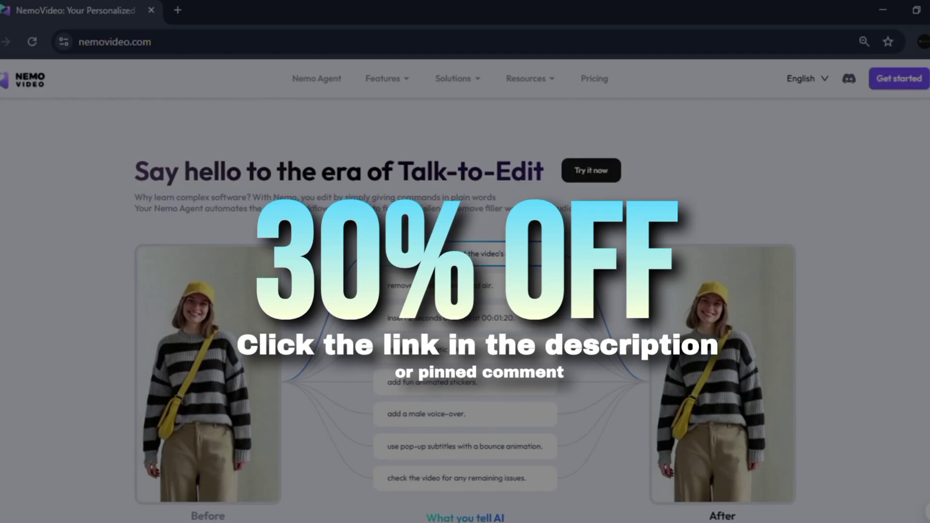
scroll(465, 290, "down", 2)
scroll(466, 290, "down", 2)
scroll(465, 291, "down", 1)
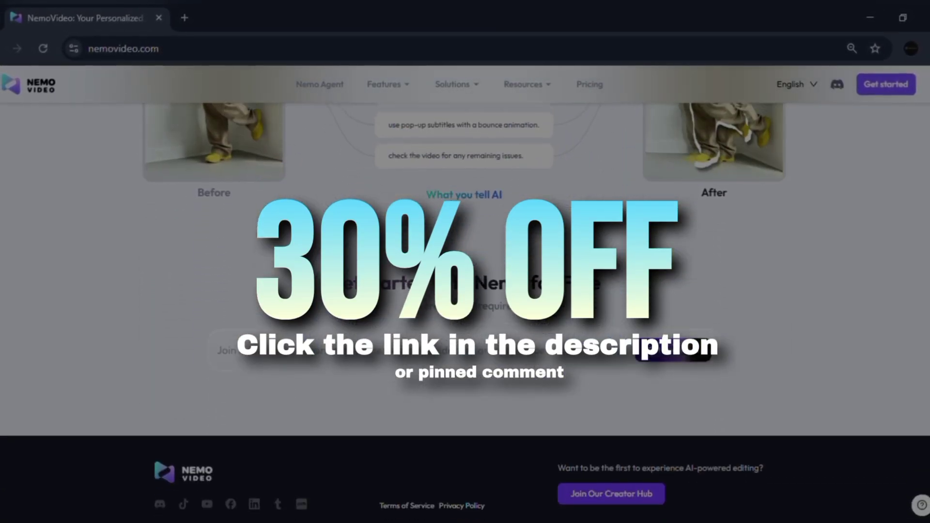